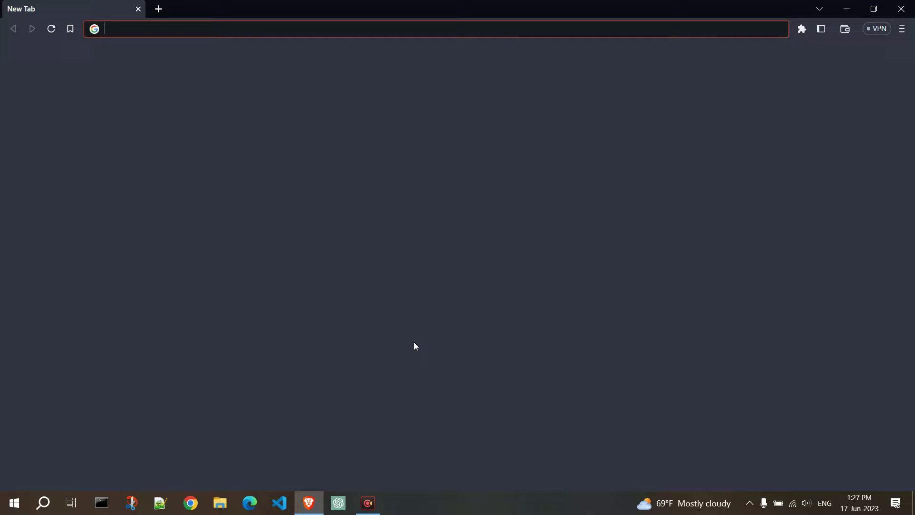
pyautogui.write('capcut')
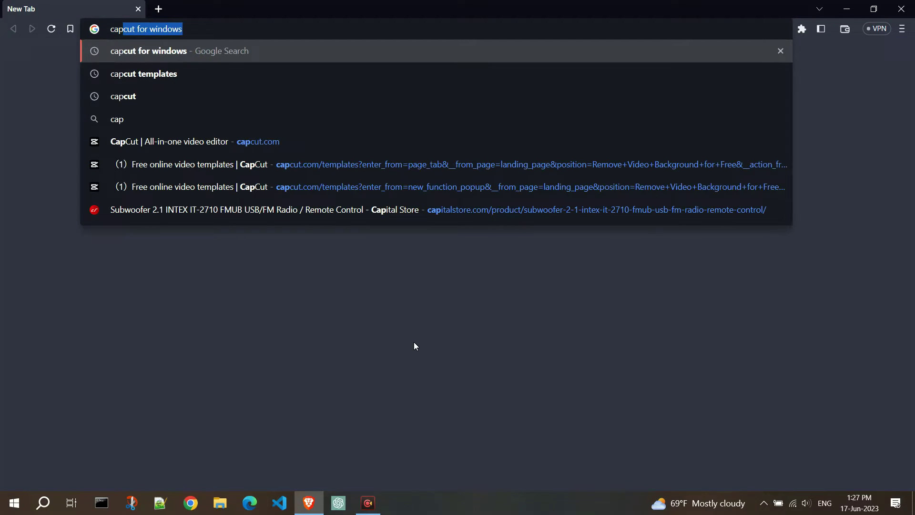
pyautogui.write(' for wind')
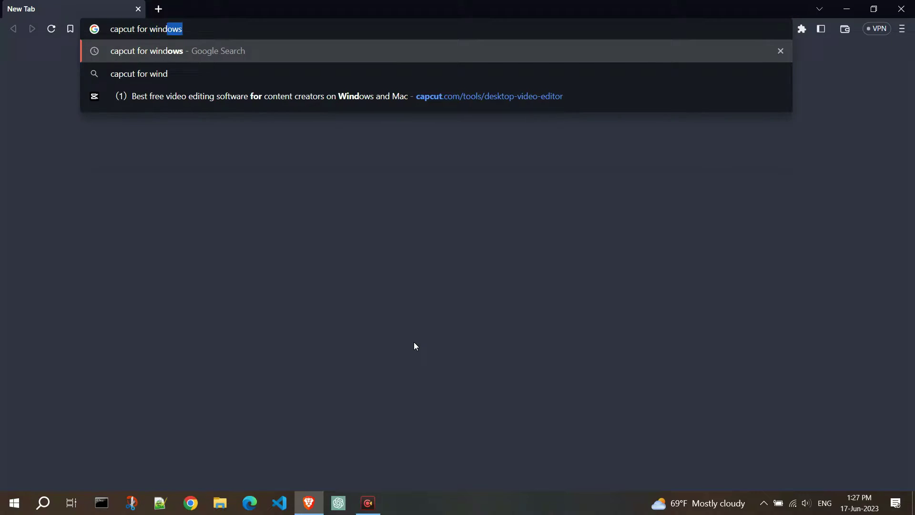
pyautogui.write('ows')
# Step: Search Google for 'capcut for windows' and open the 'Free Professional Desktop Video Editor' result
pyautogui.press('Return')
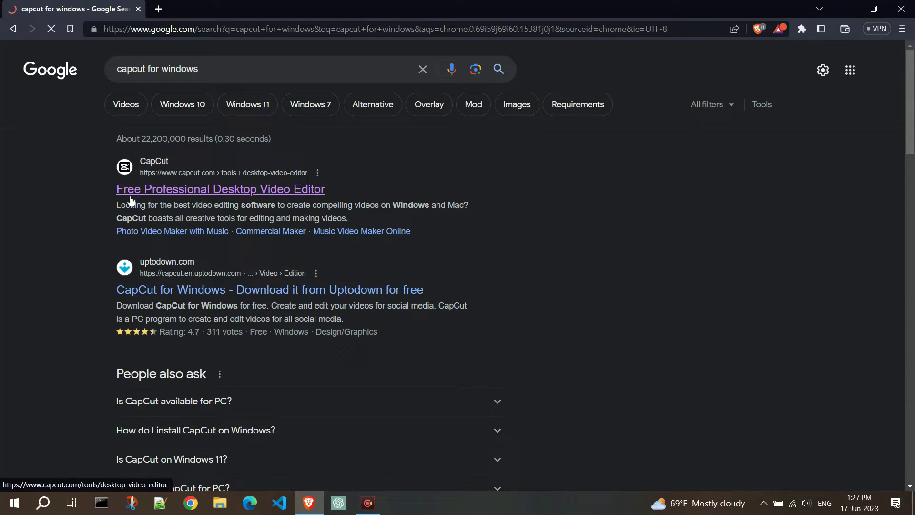
pyautogui.click(312, 195)
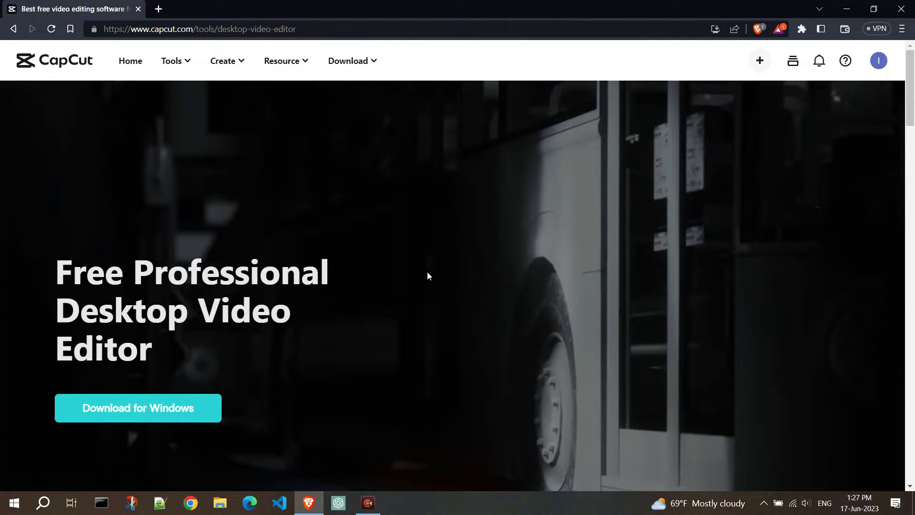
pyautogui.scroll(-1, 433, 281)
pyautogui.scroll(-2, 433, 282)
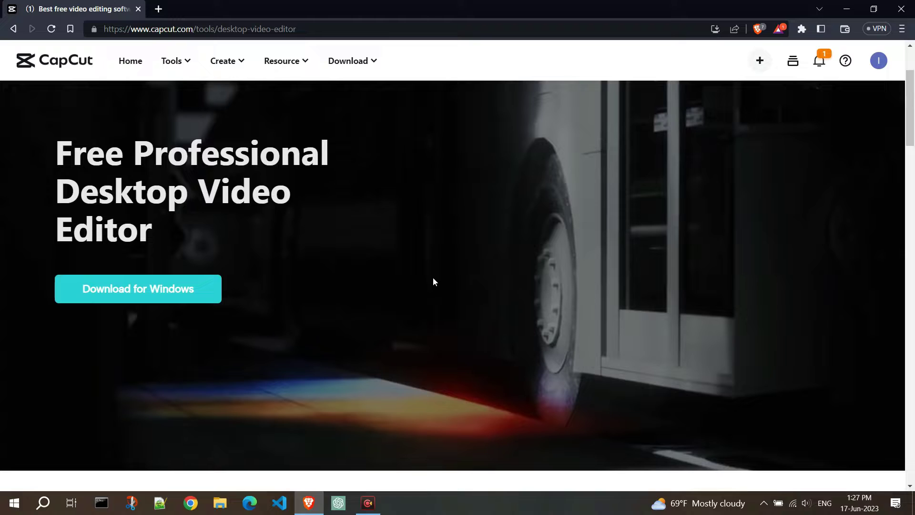
# Step: Download the 537 MB CapCut_2_2_0_491 Windows installer and save it to Downloads
pyautogui.click(210, 298)
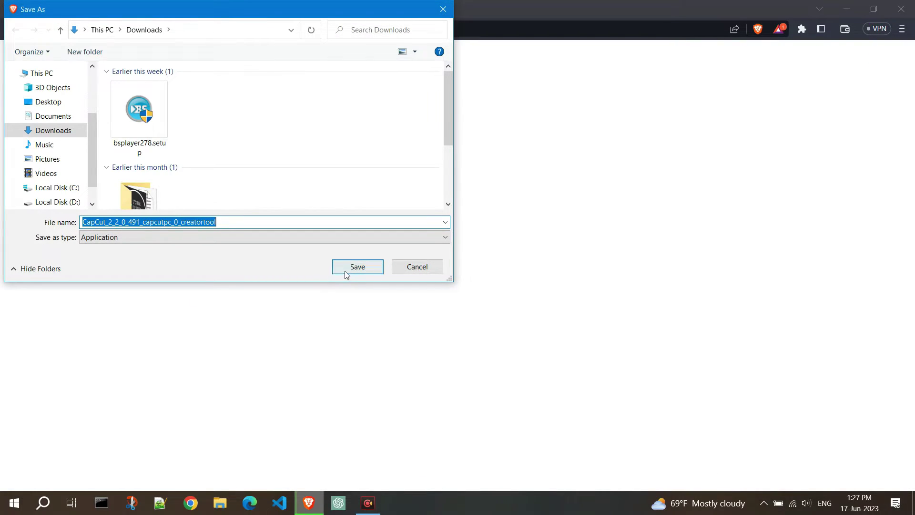
pyautogui.click(349, 272)
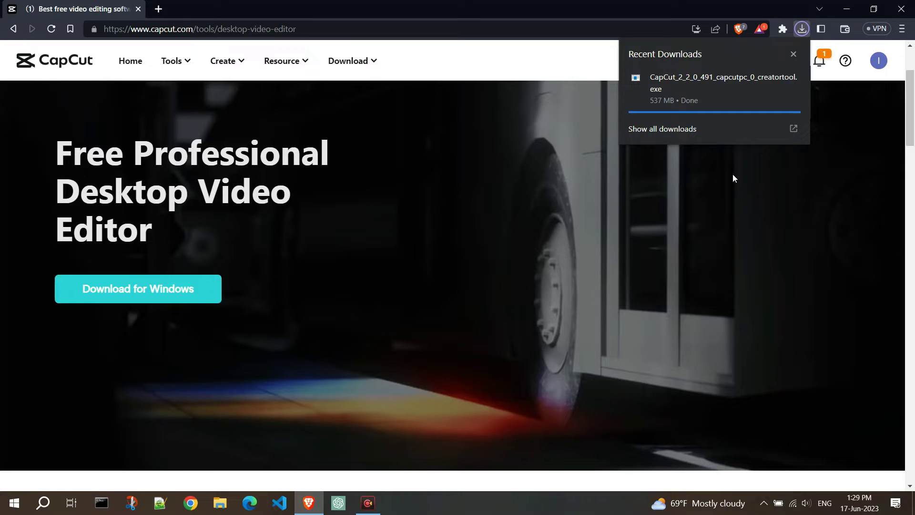
pyautogui.moveTo(705, 88)
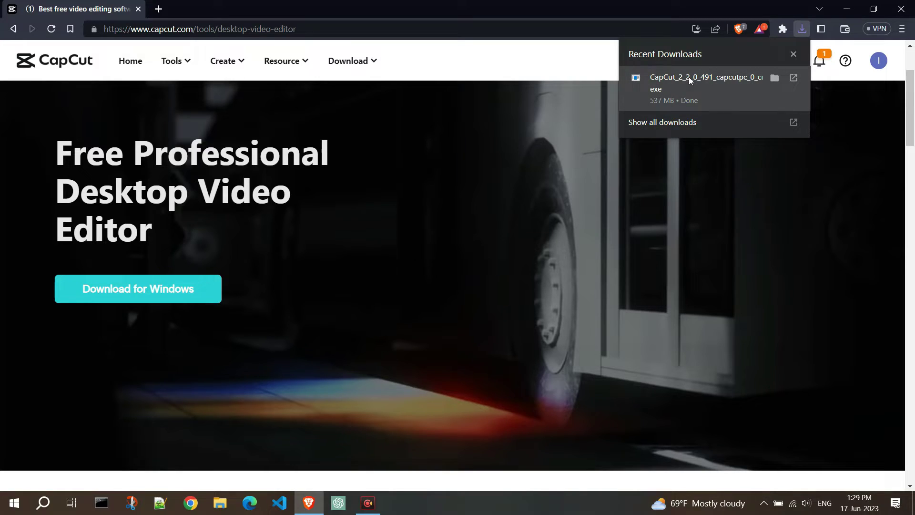
# Step: Launch the CapCut installer, accept the license agreement, install with default options, and show the desktop
pyautogui.click(689, 81)
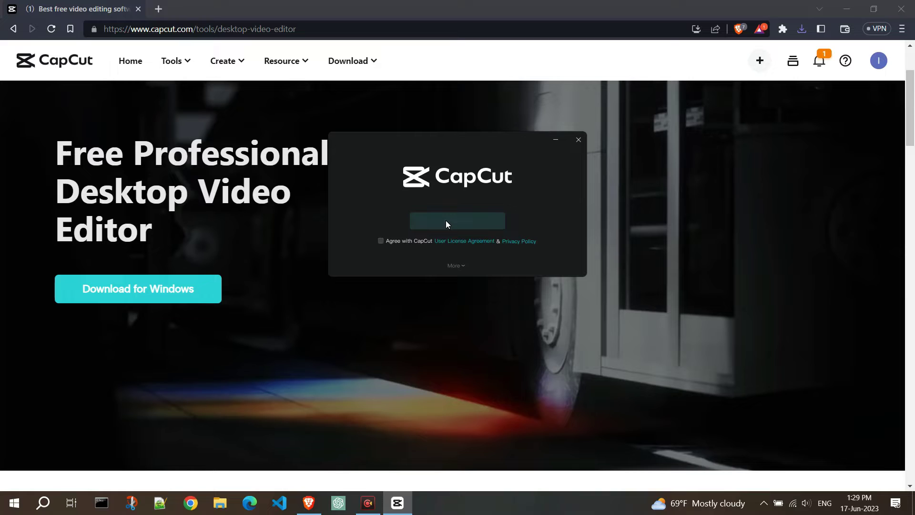
pyautogui.click(381, 242)
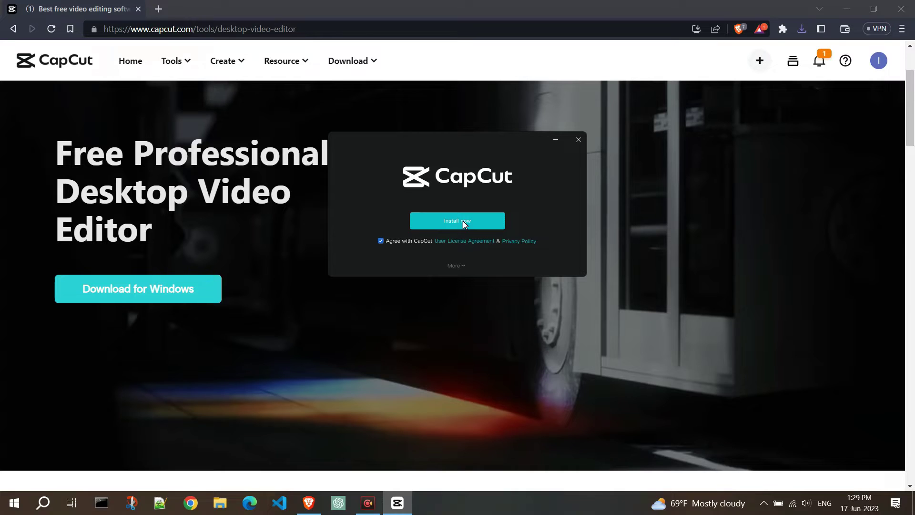
pyautogui.click(460, 268)
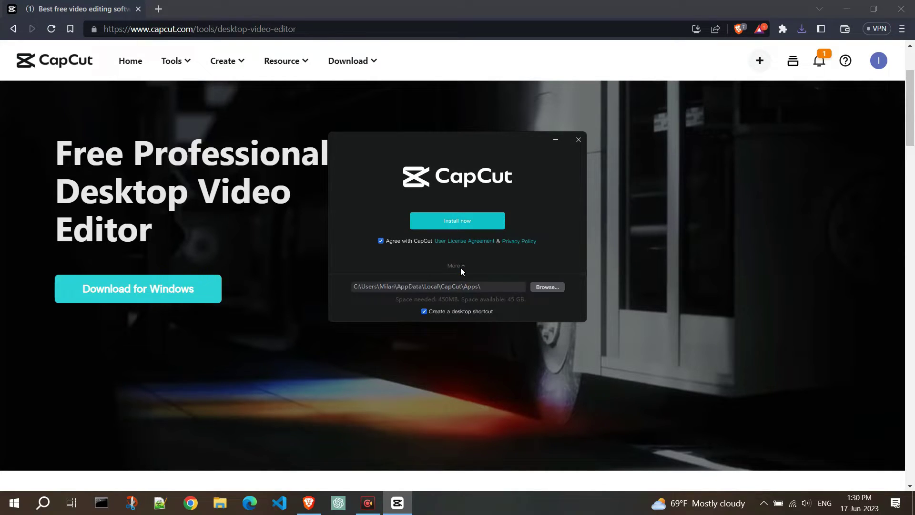
pyautogui.click(461, 267)
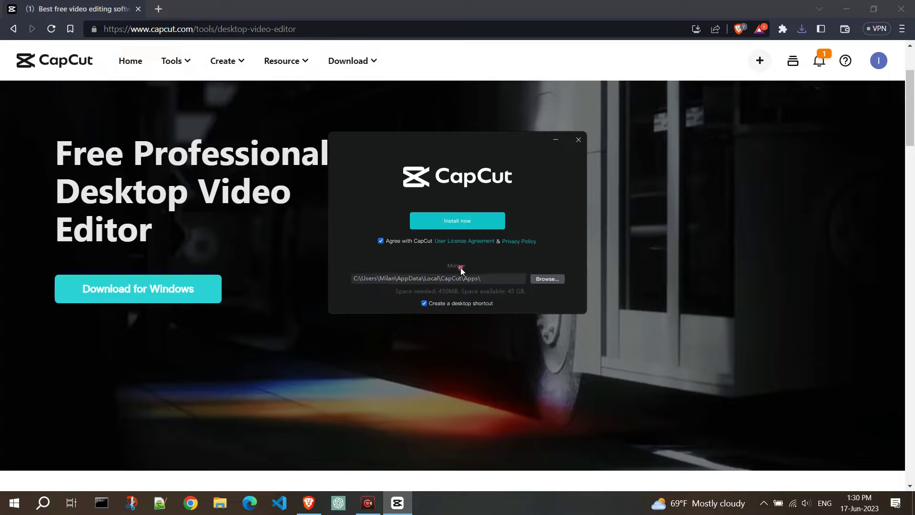
pyautogui.click(457, 224)
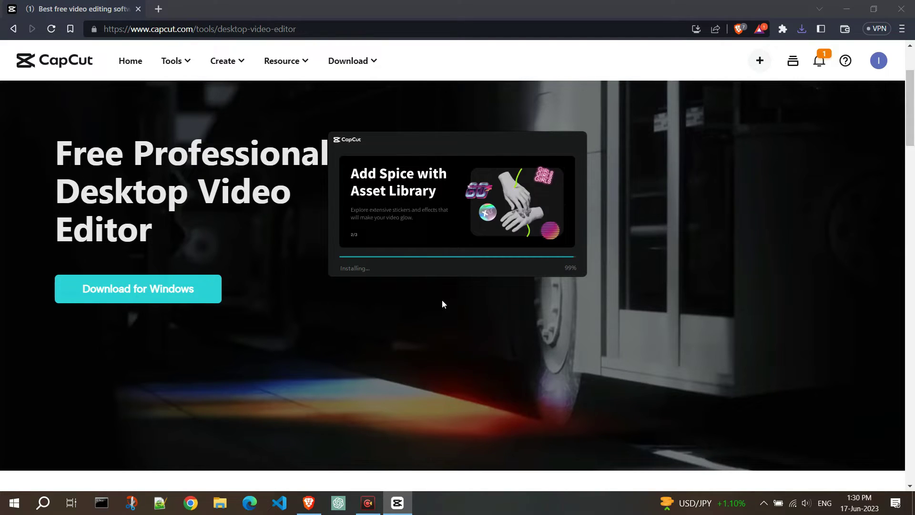
pyautogui.press('super+d')
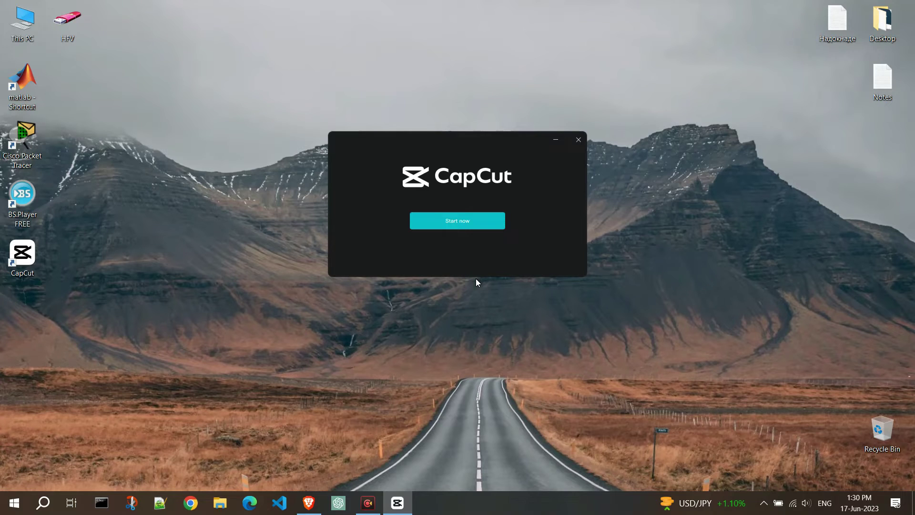
# Step: Start CapCut from the installer and confirm the environment compatibility check
pyautogui.click(461, 223)
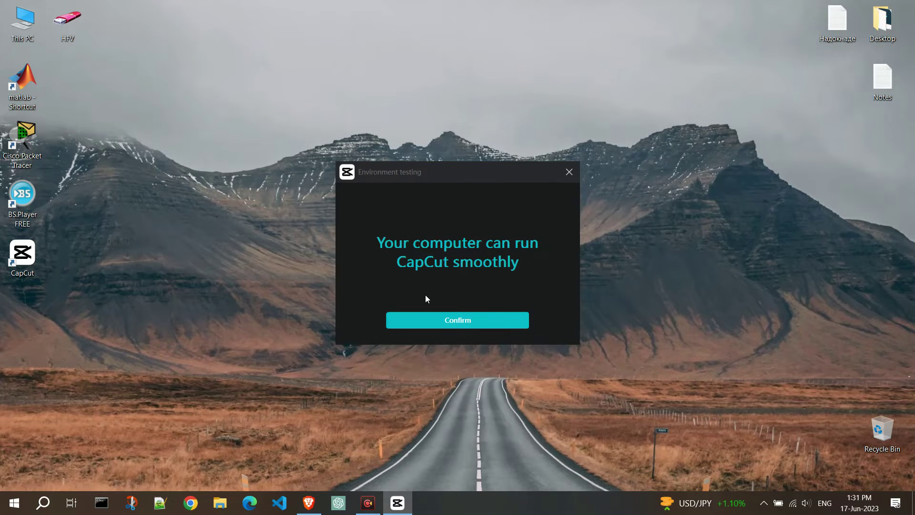
pyautogui.click(467, 324)
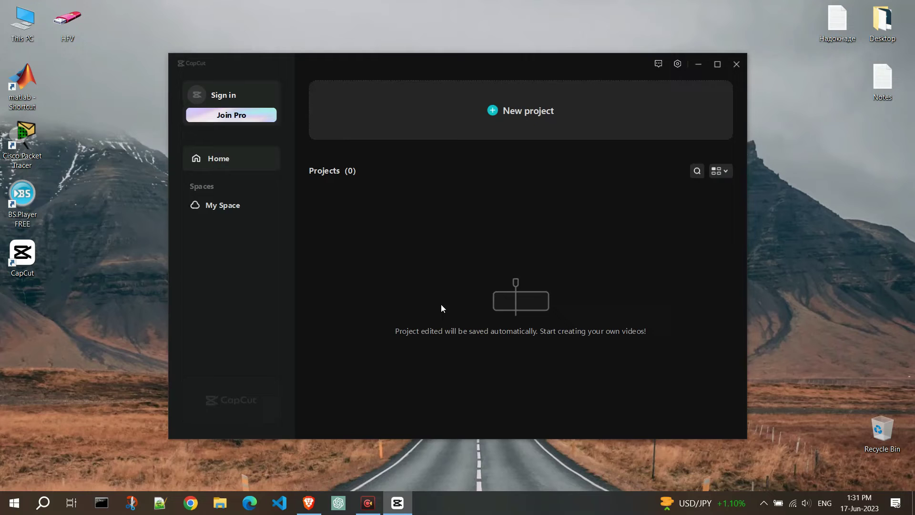
# Step: Maximize CapCut, get into the new project 0617, and dismiss the free layer tip
pyautogui.click(718, 64)
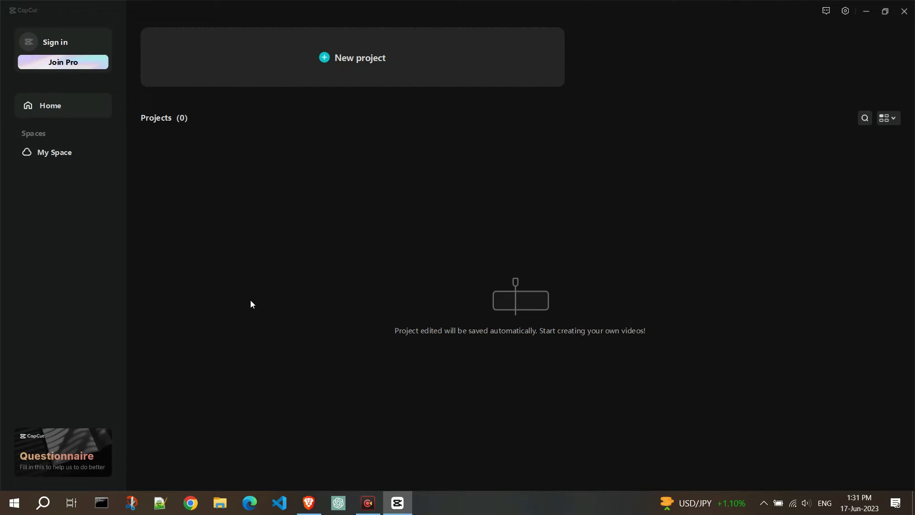
pyautogui.hotkey('alt', 'F4')
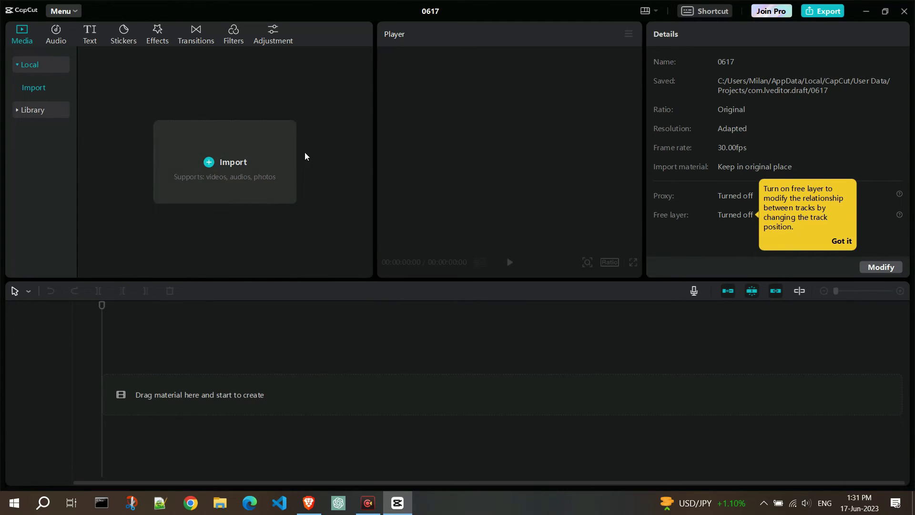
pyautogui.click(840, 242)
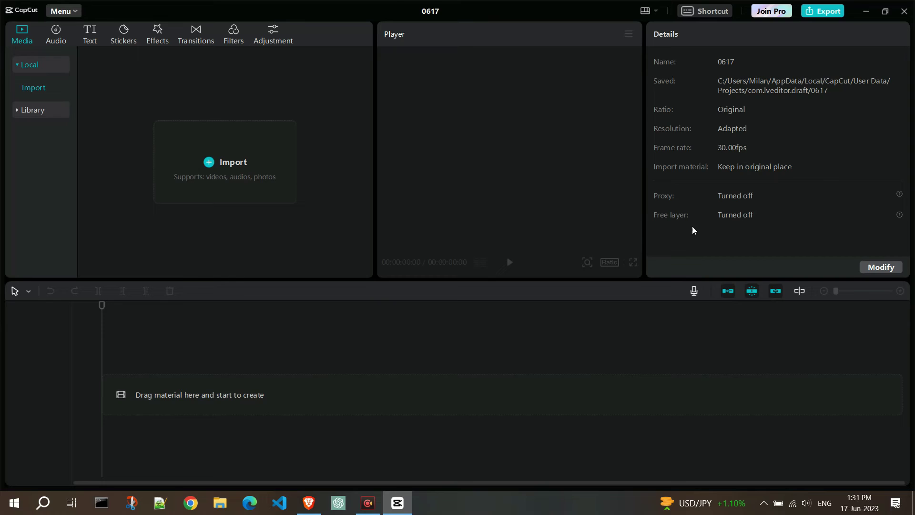